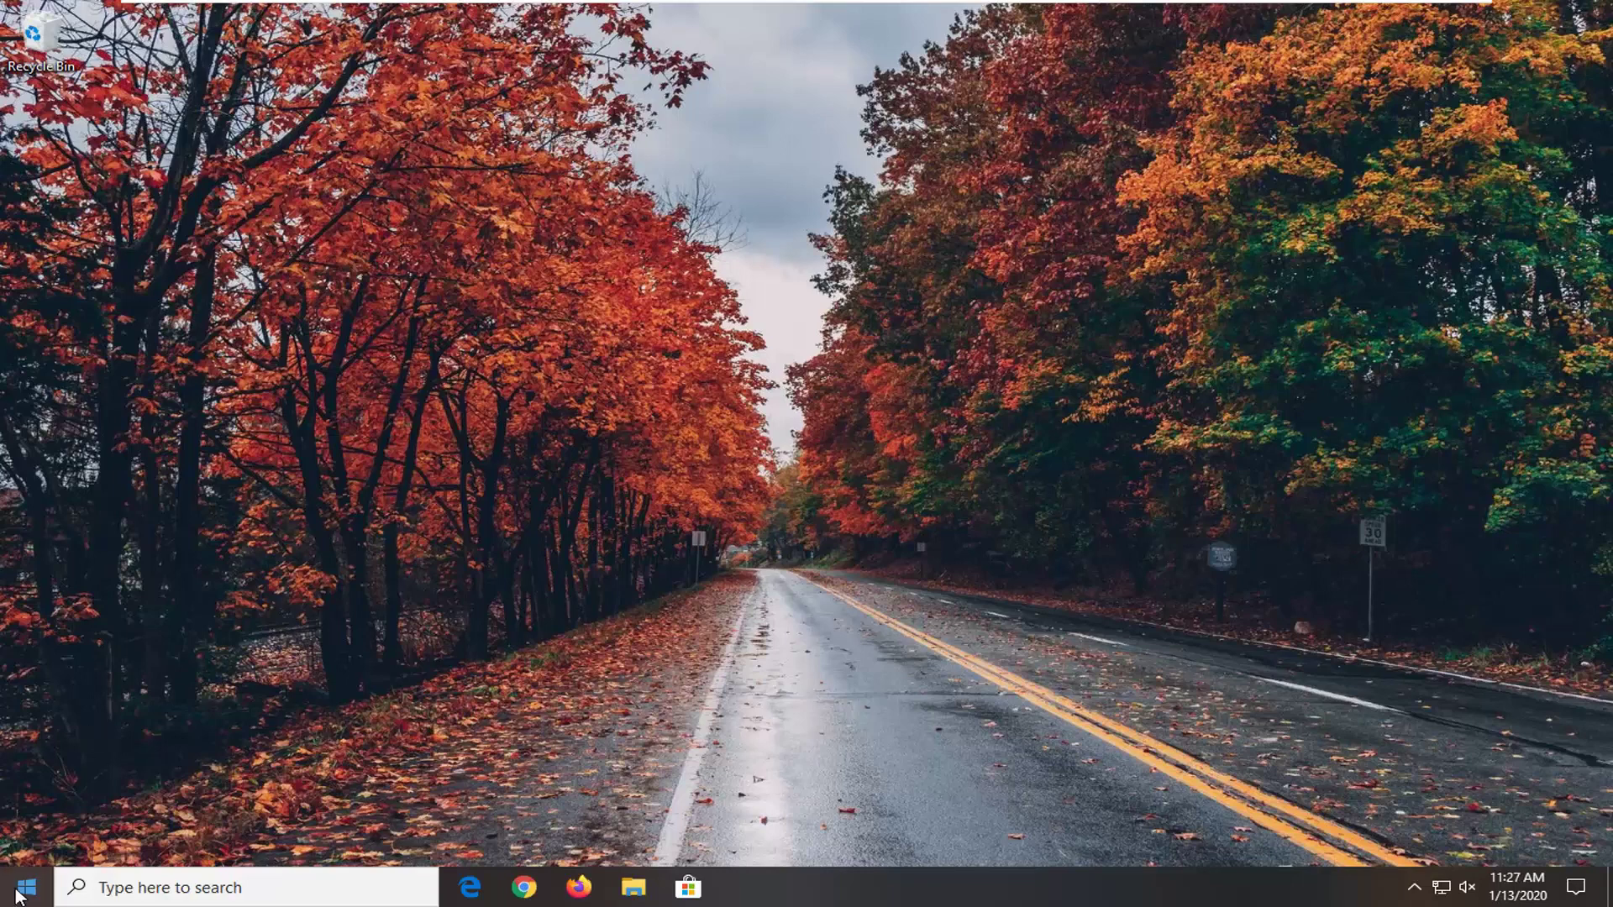
Open the Start menu to search for the Event Viewer app.
left_click(23, 887)
type("e")
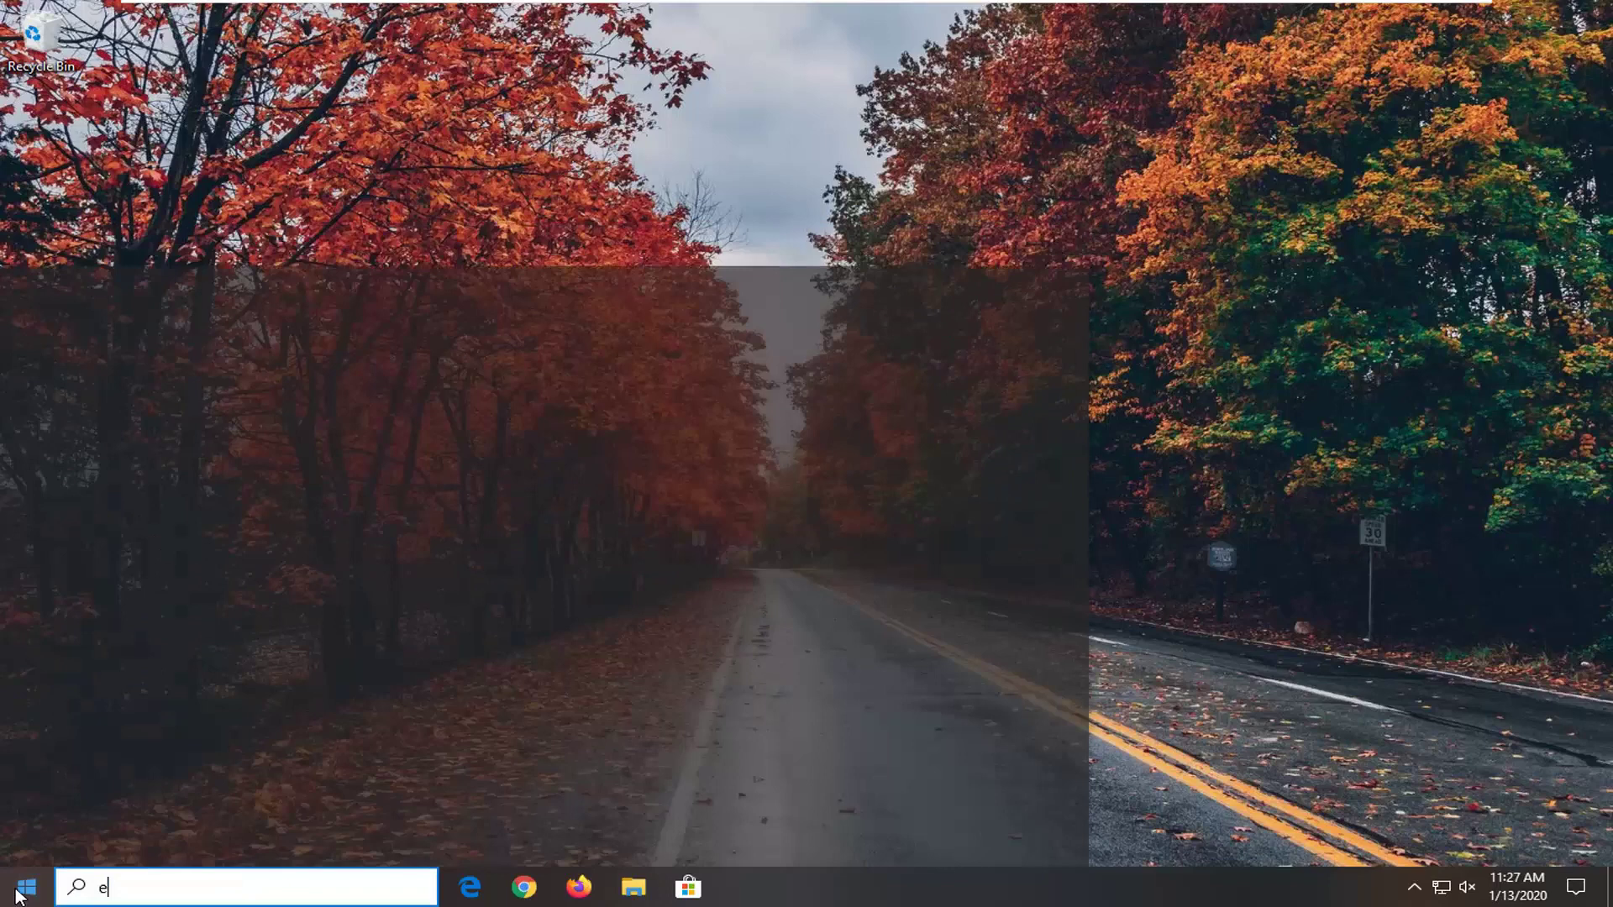
type("vent viewer")
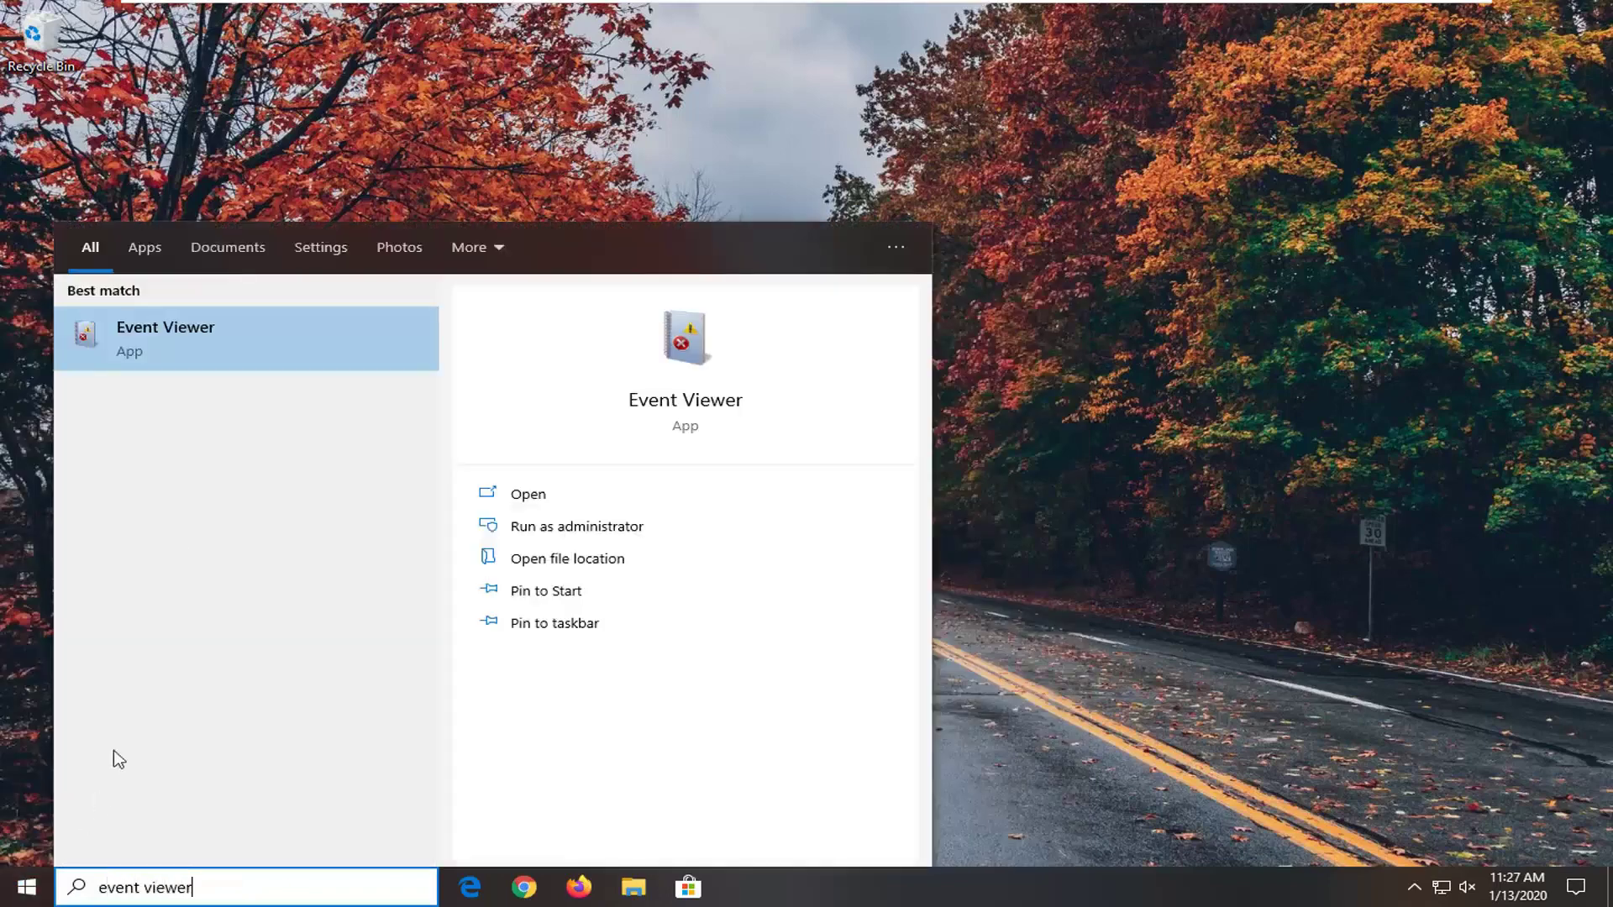
Launch Event Viewer, enlarge its window and tree pane, and expand Applications and Services Logs.
left_click(198, 337)
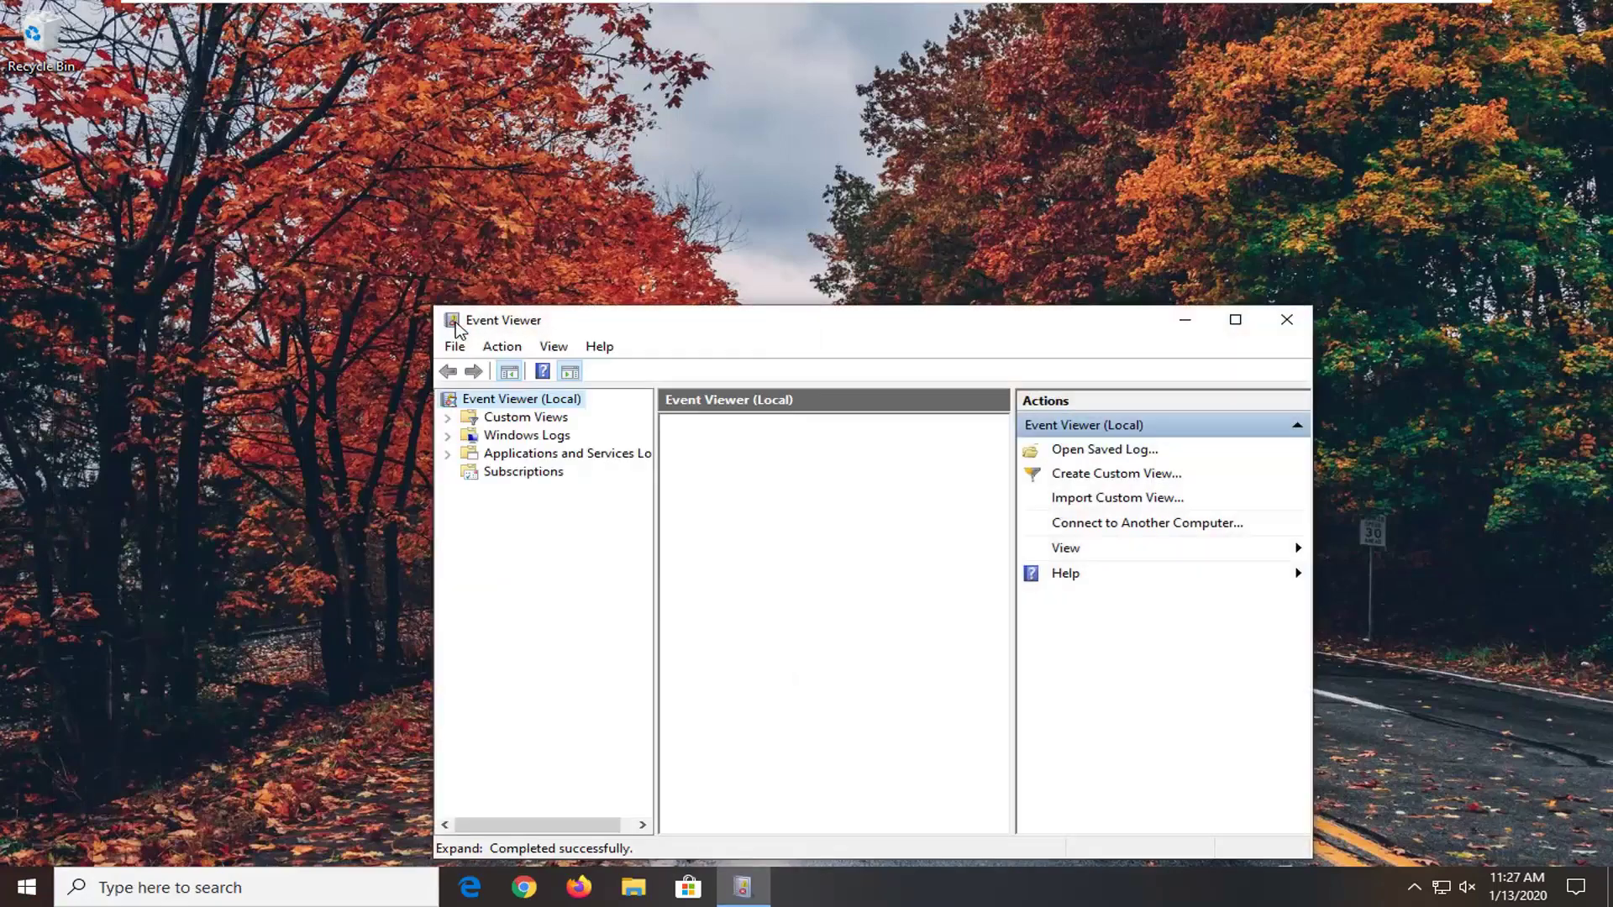
mouse_move(573, 314)
left_mouse_down()
mouse_move(514, 122)
mouse_move(483, 93)
left_mouse_up()
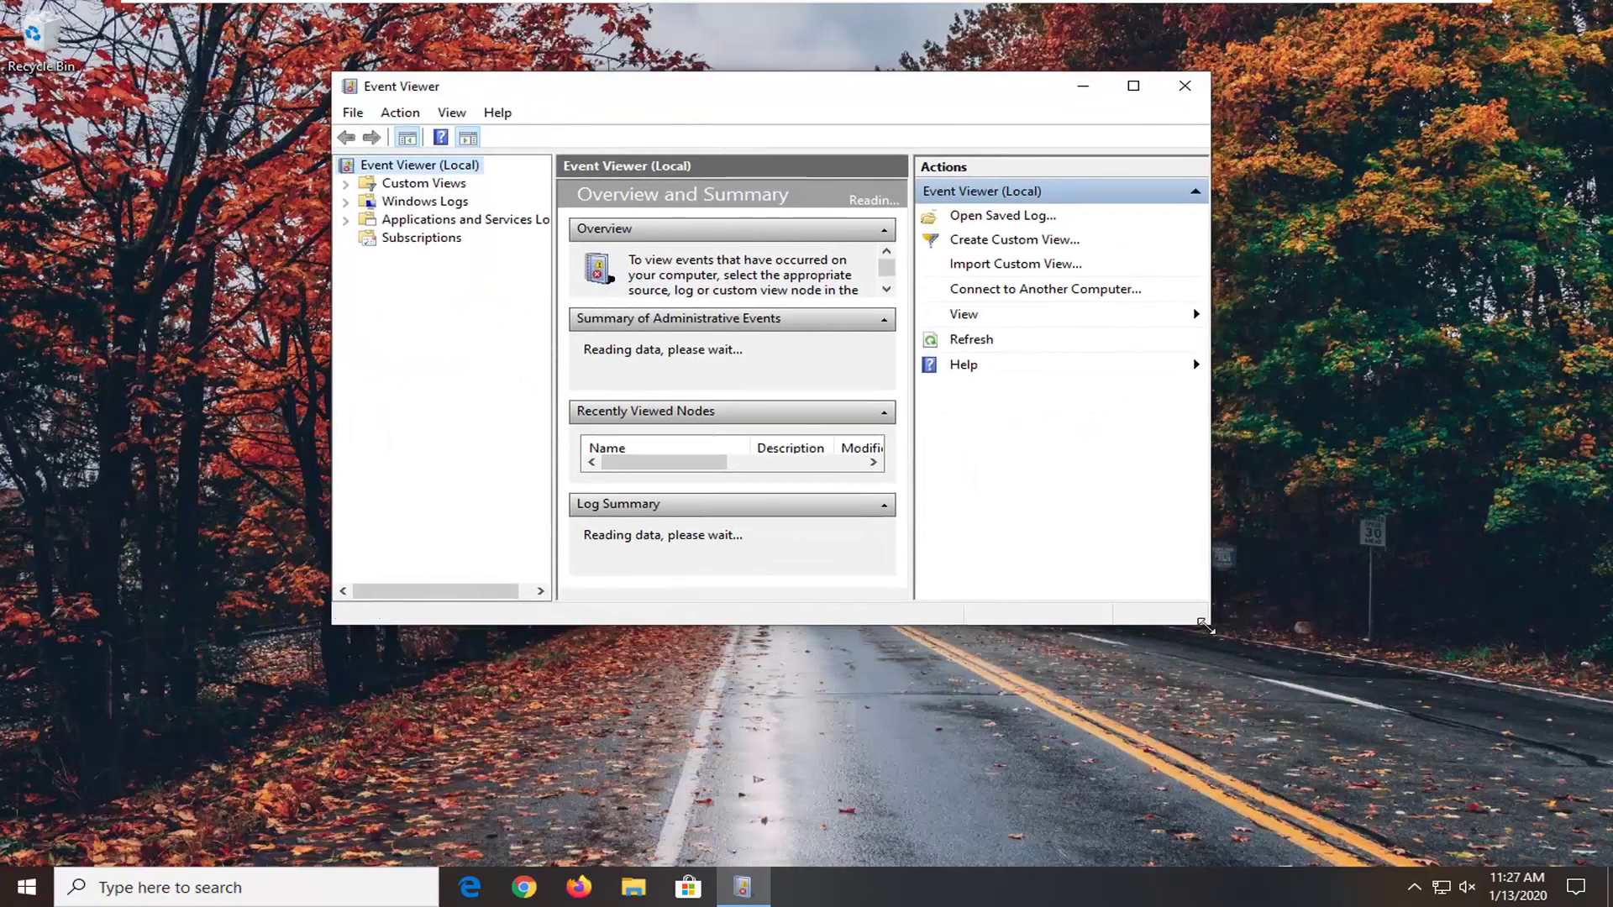
left_click_drag(1210, 619, 1364, 737)
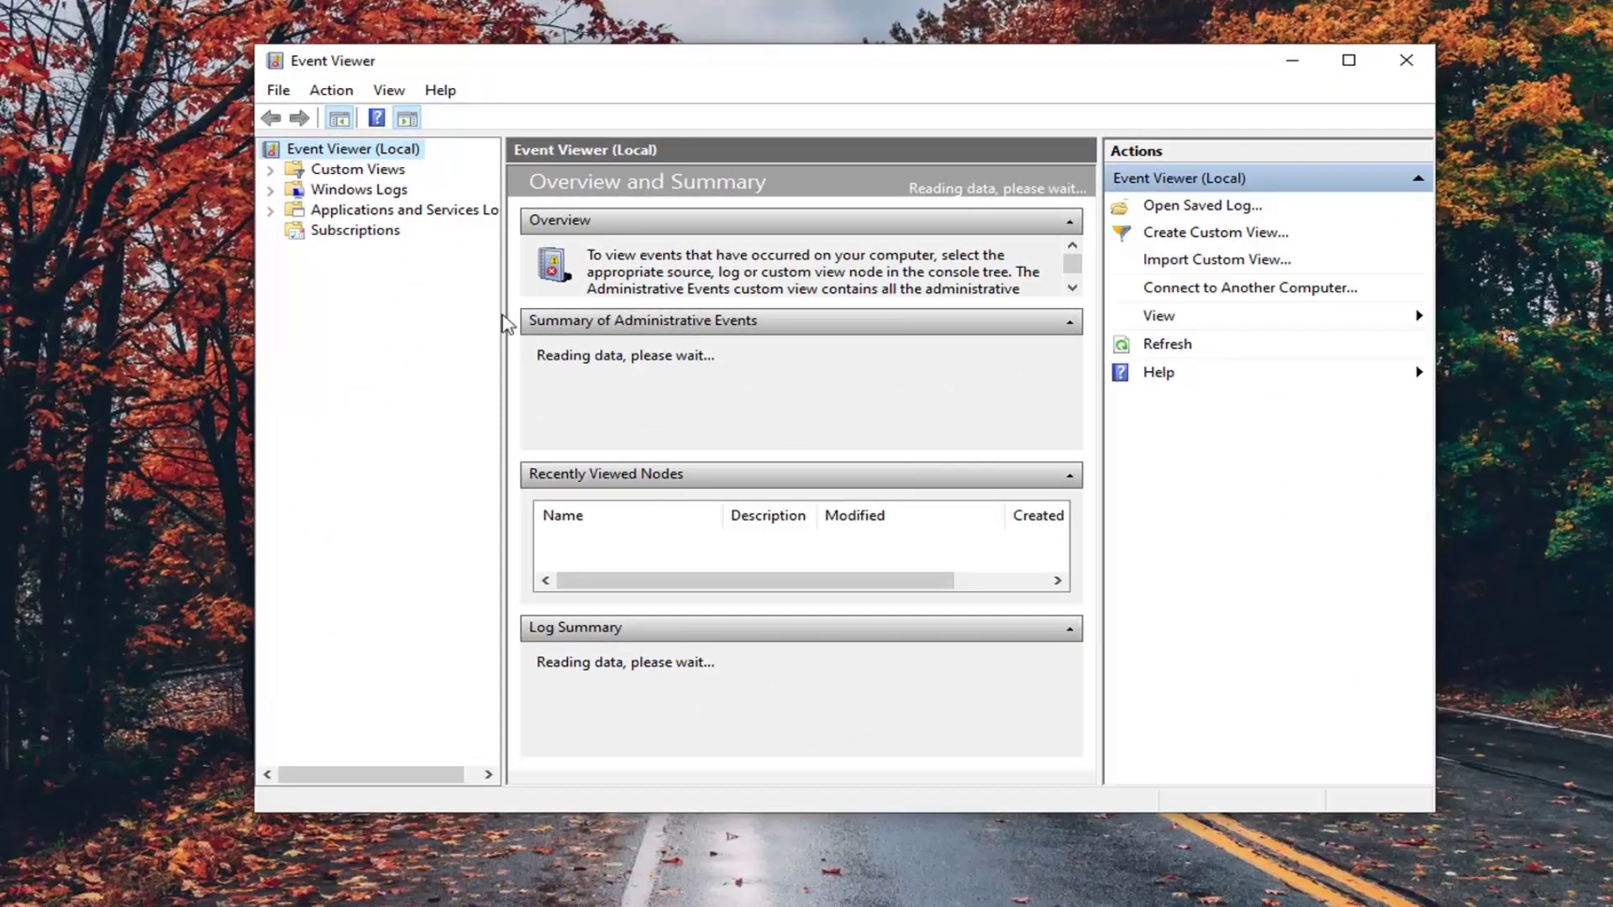
left_click_drag(504, 240, 550, 228)
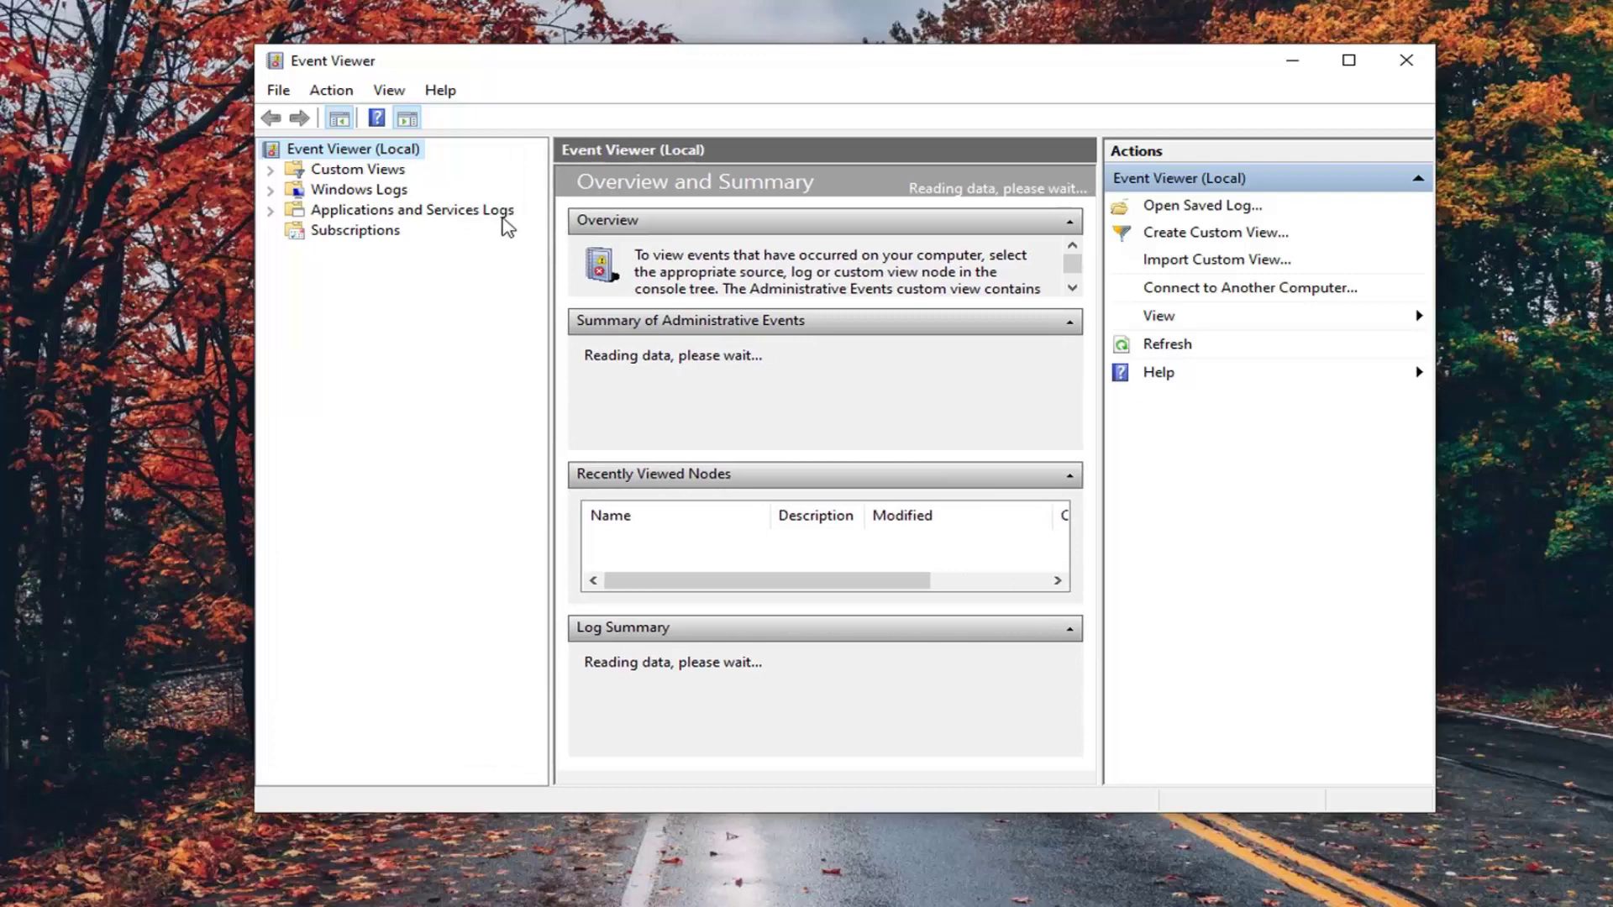
double_click(458, 217)
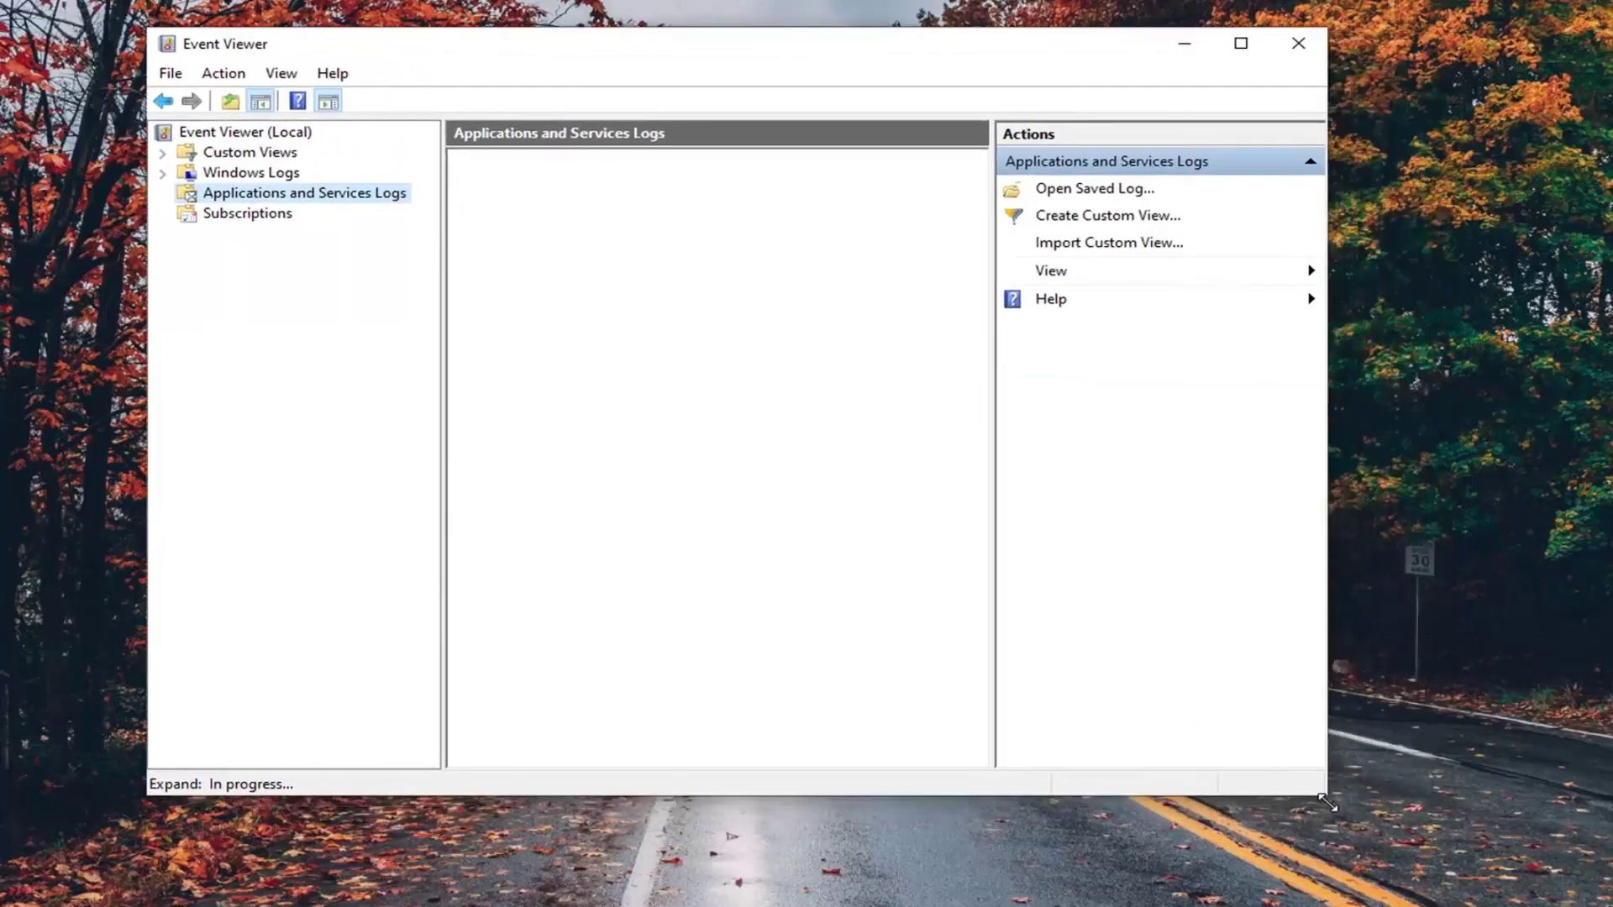
left_click_drag(1325, 796, 1515, 864)
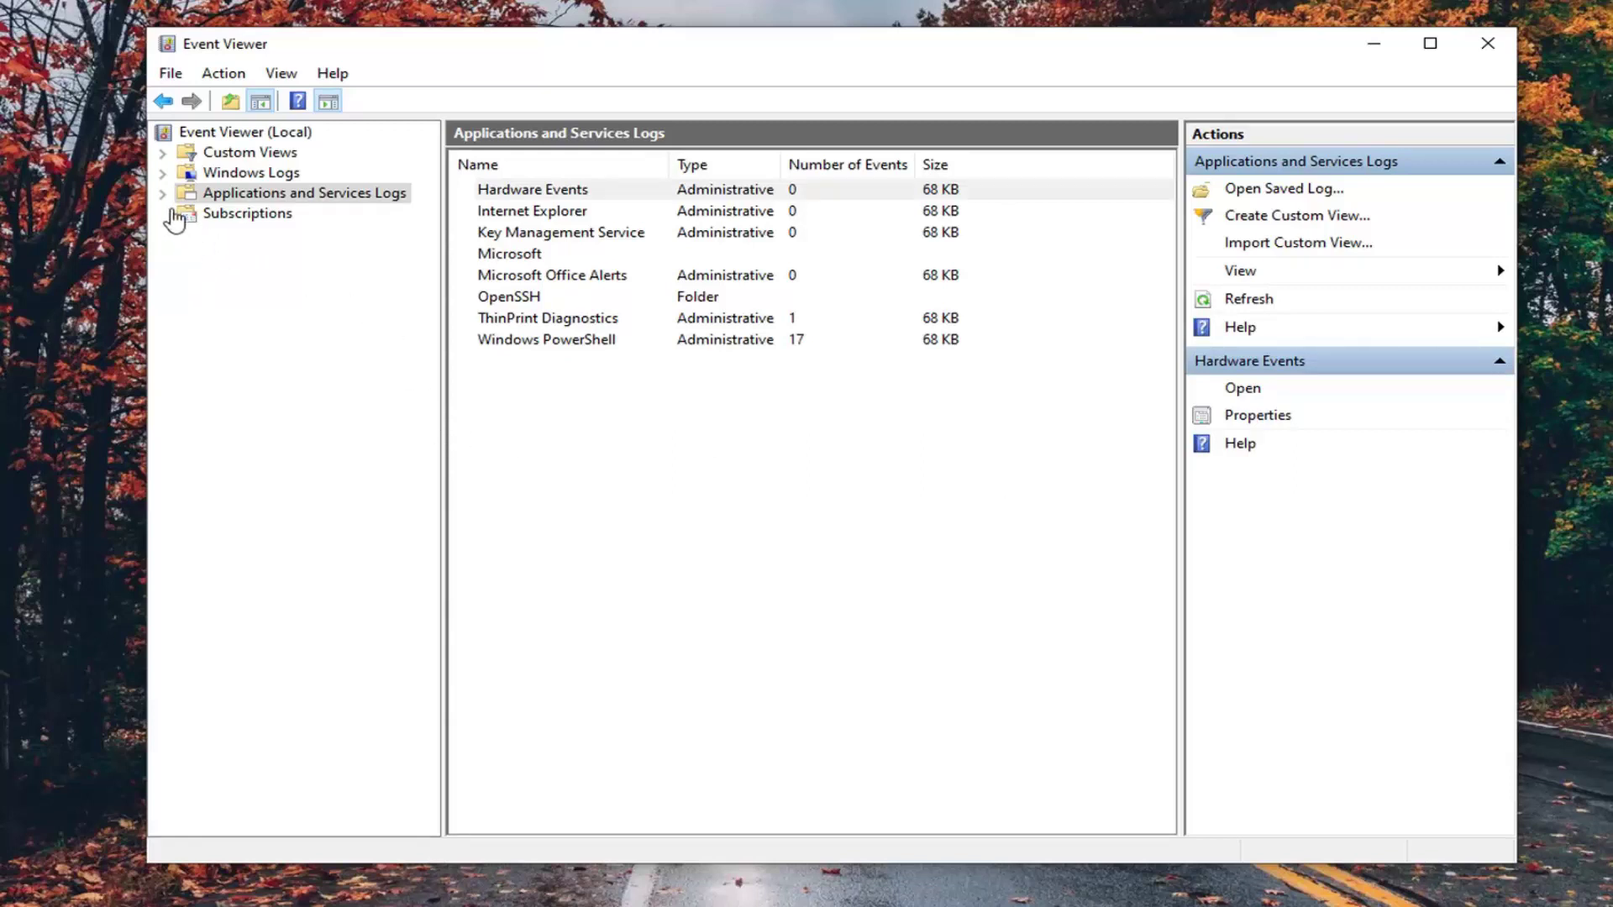
Expand Applications and Services Logs, then Microsoft, then Windows to reach the PrintService logs.
left_click(236, 199)
left_click(163, 196)
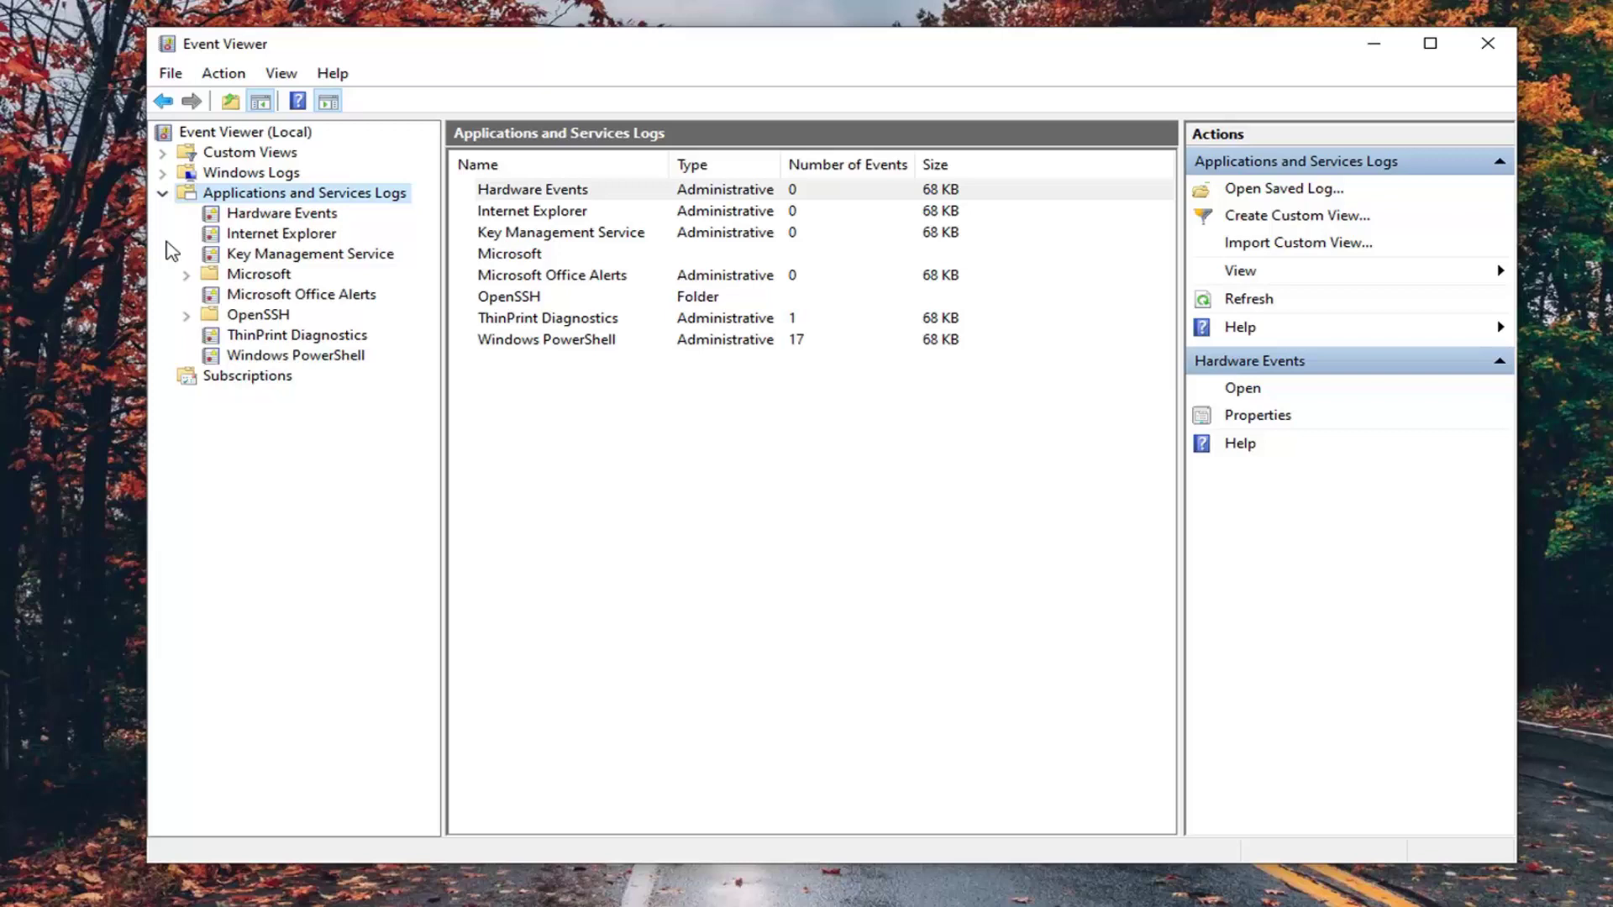
left_click(251, 277)
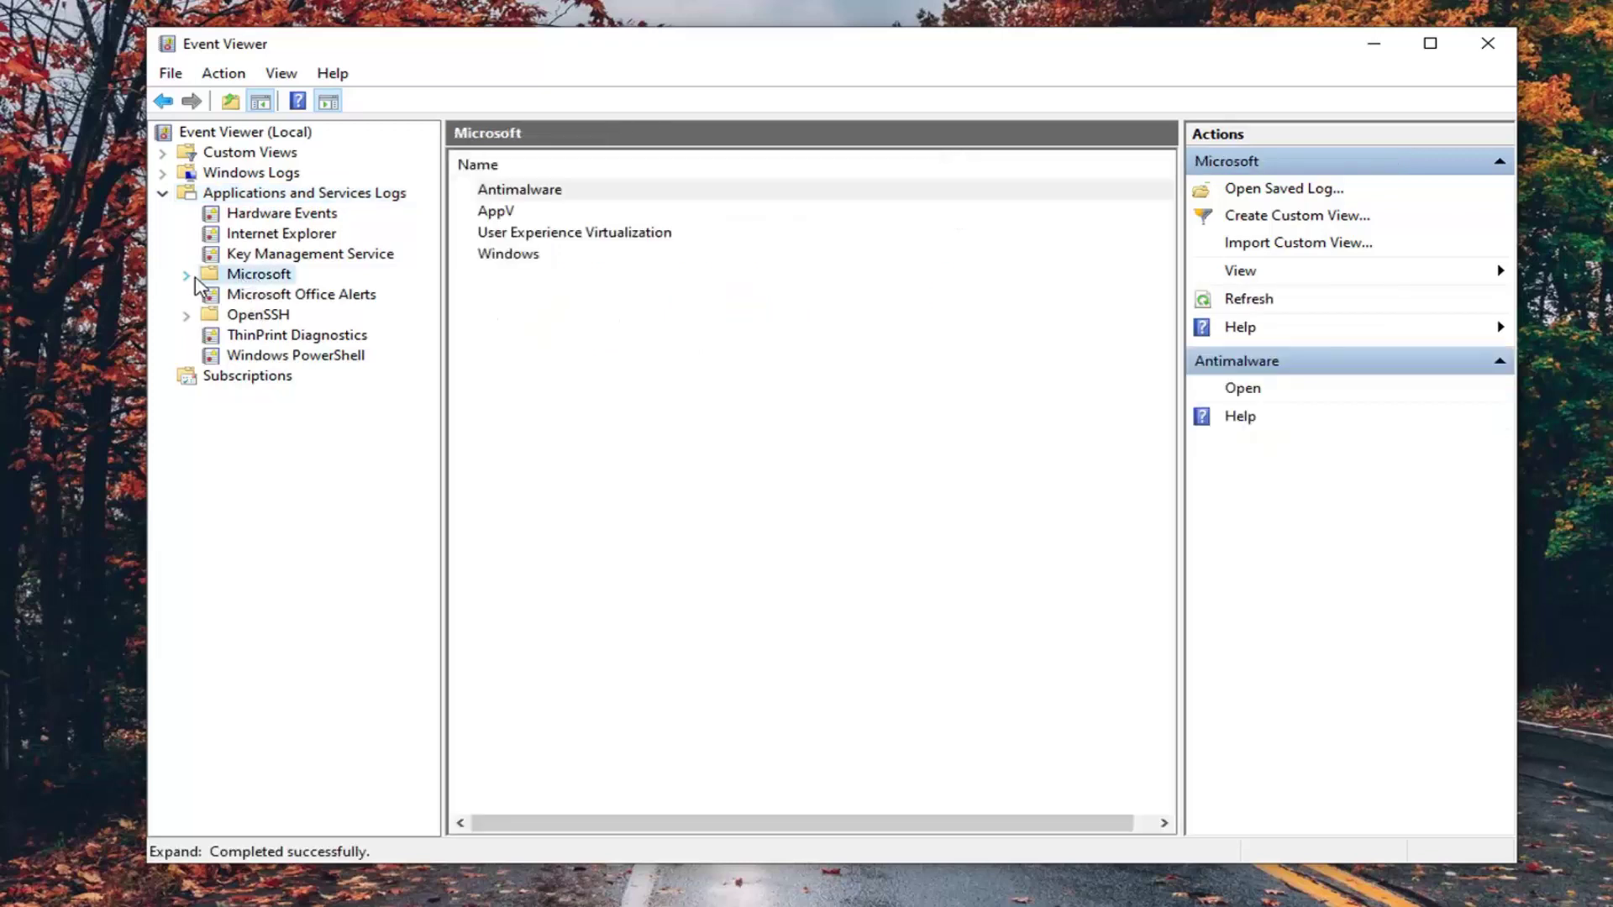
left_click(188, 276)
double_click(277, 363)
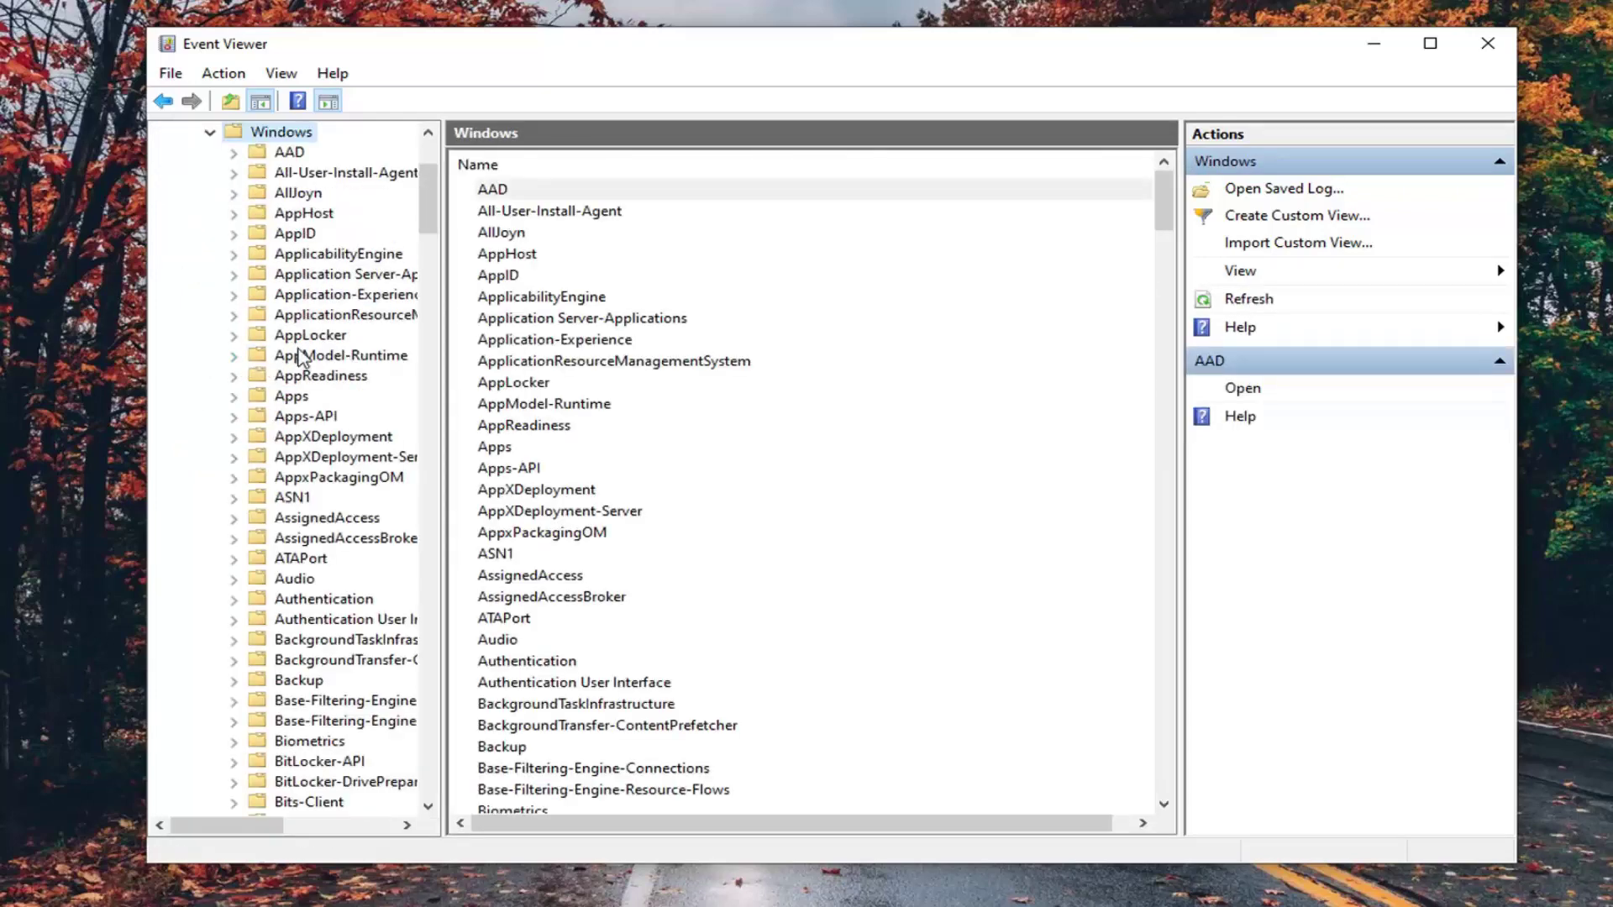
scroll(299, 357, "down", 3)
scroll(285, 422, "down", 6)
scroll(284, 424, "down", 10)
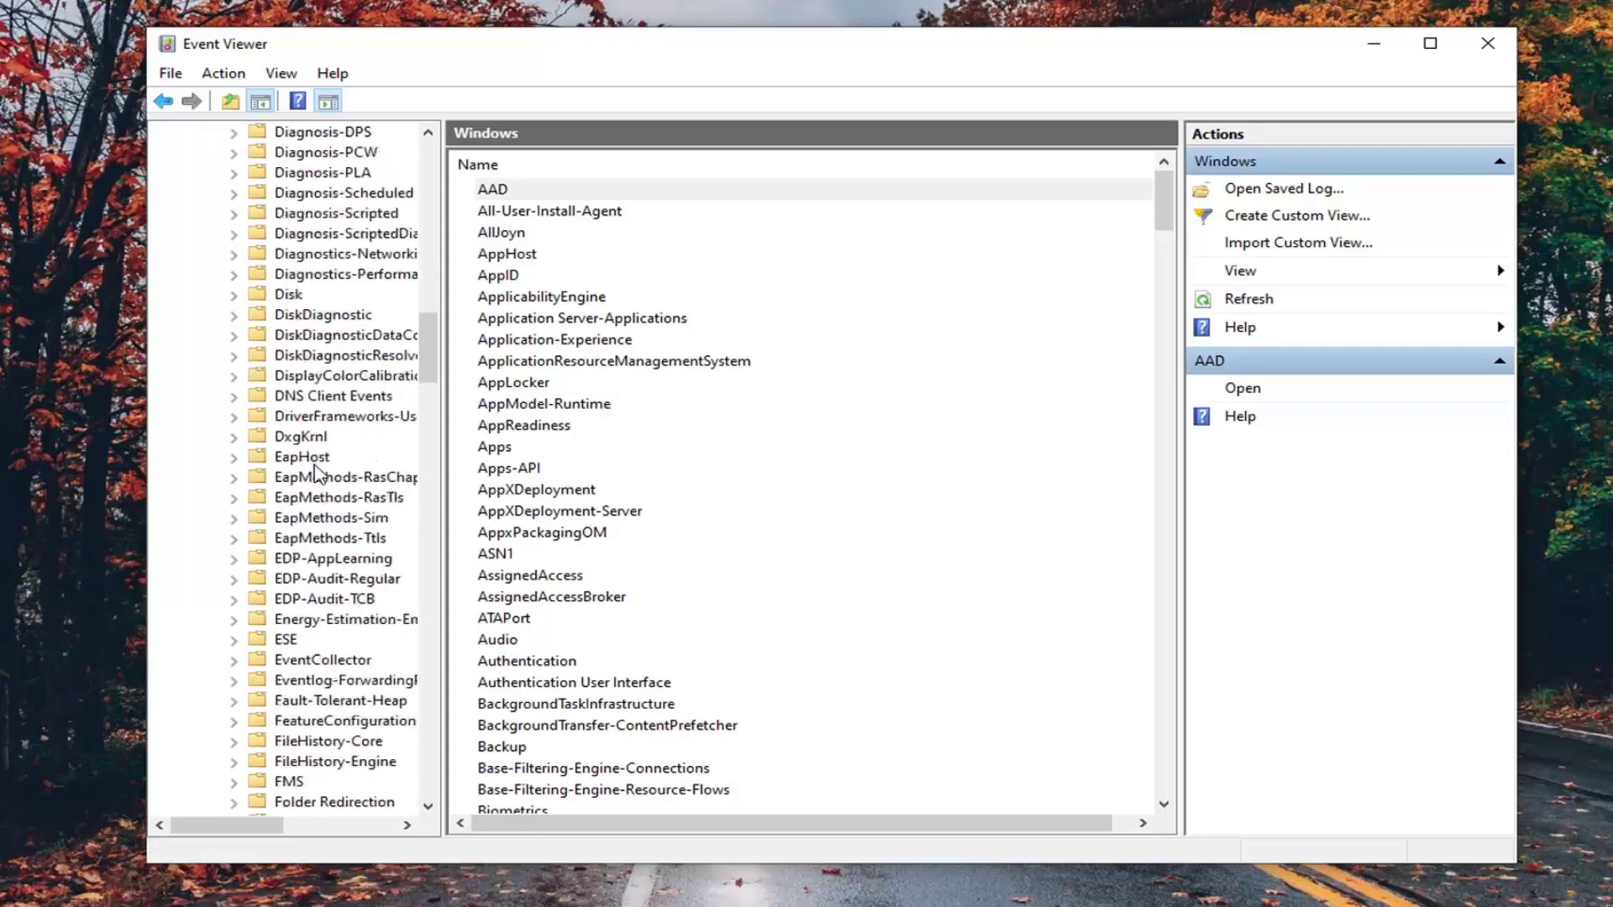
scroll(316, 467, "down", 10)
scroll(322, 479, "down", 8)
scroll(295, 533, "down", 4)
scroll(295, 536, "down", 2)
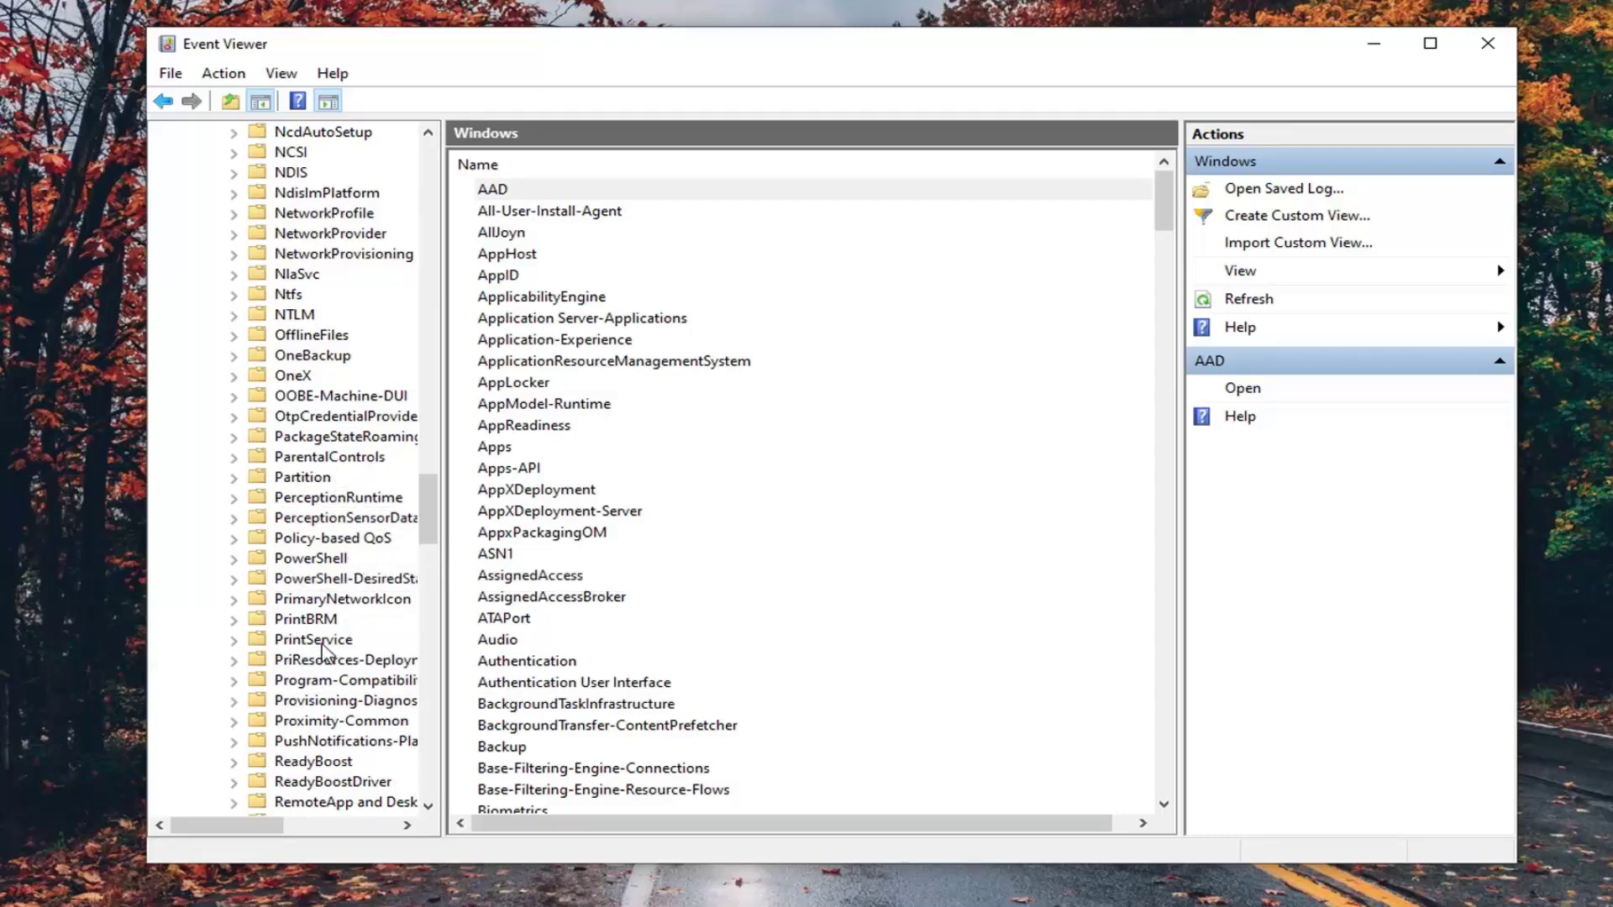
Turn on 'Enable logging' in the PrintService Operational log's Properties and save the change.
left_click(331, 641)
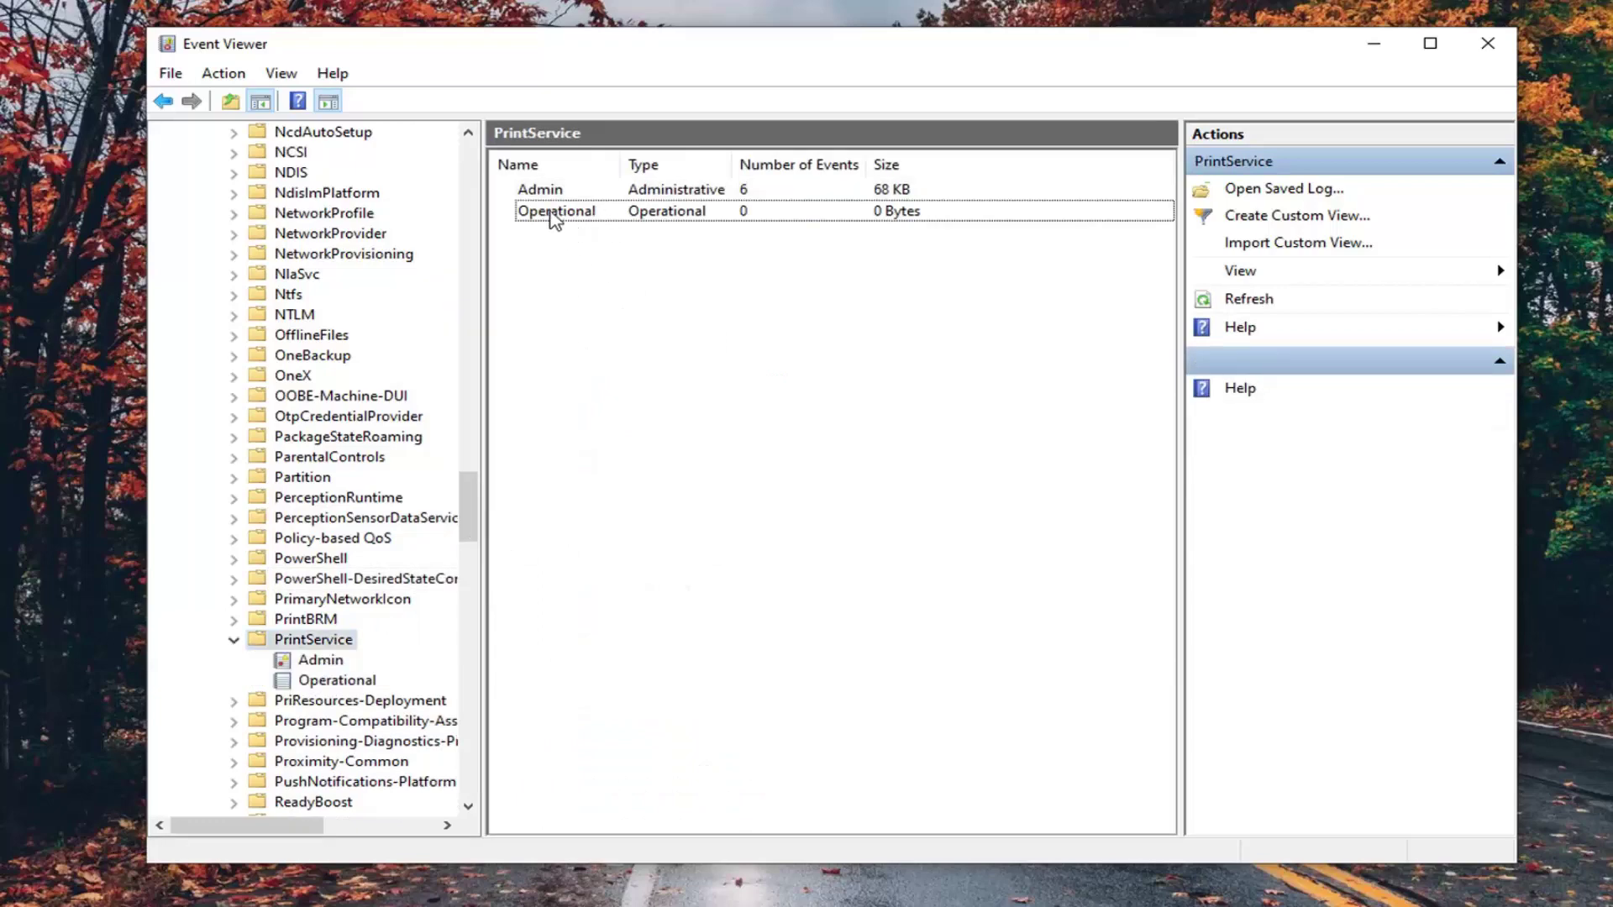
right_click(551, 217)
left_click(610, 250)
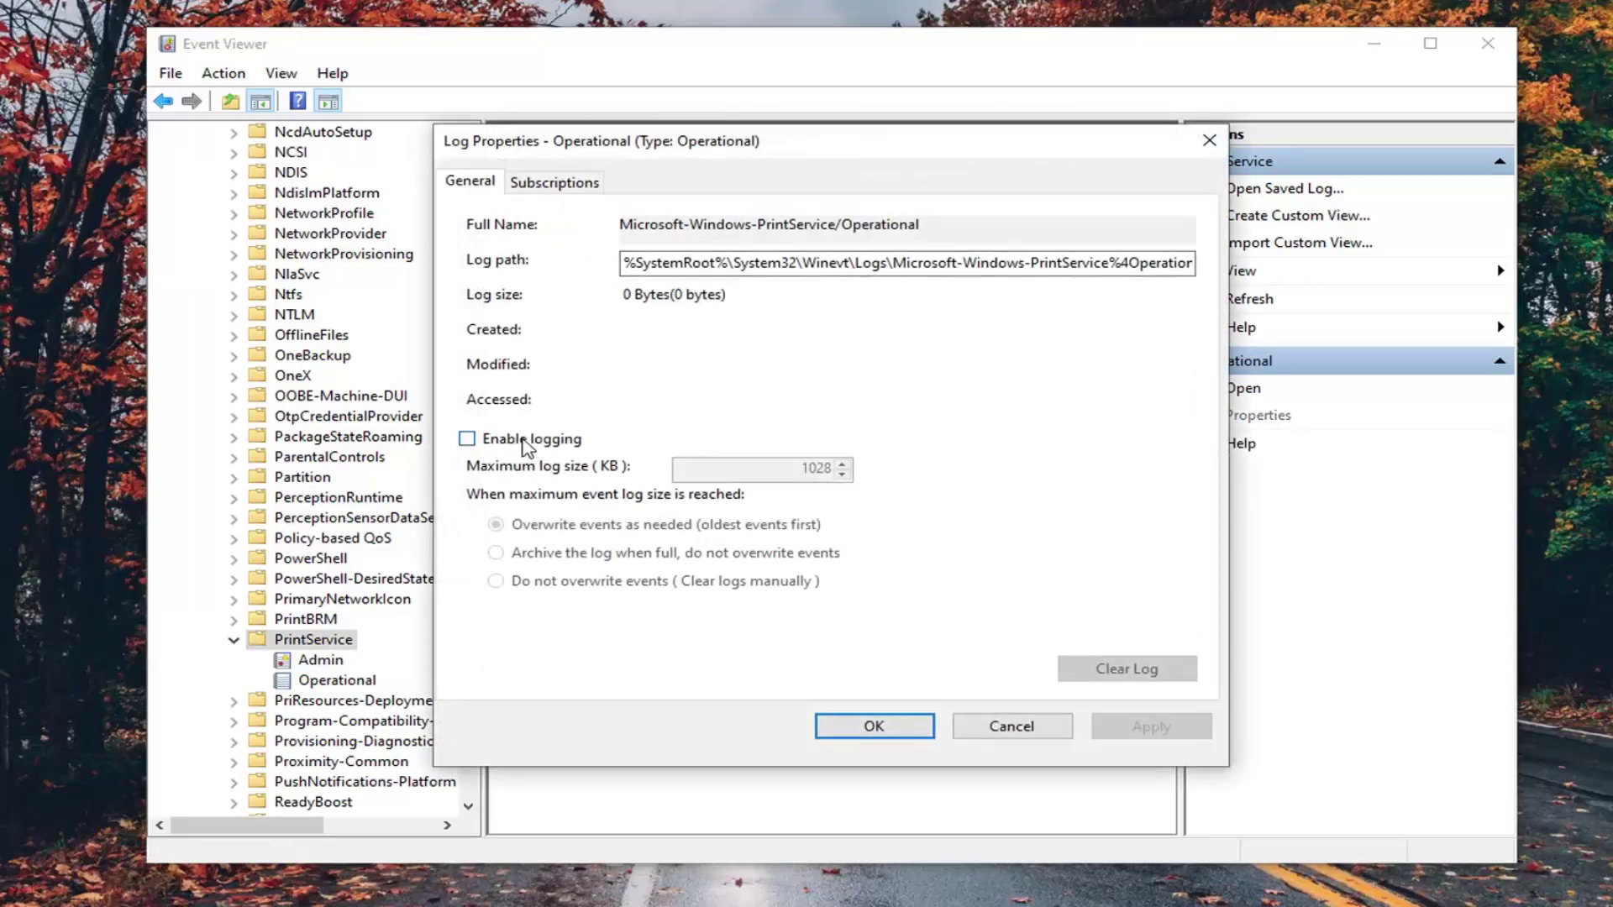
left_click(522, 444)
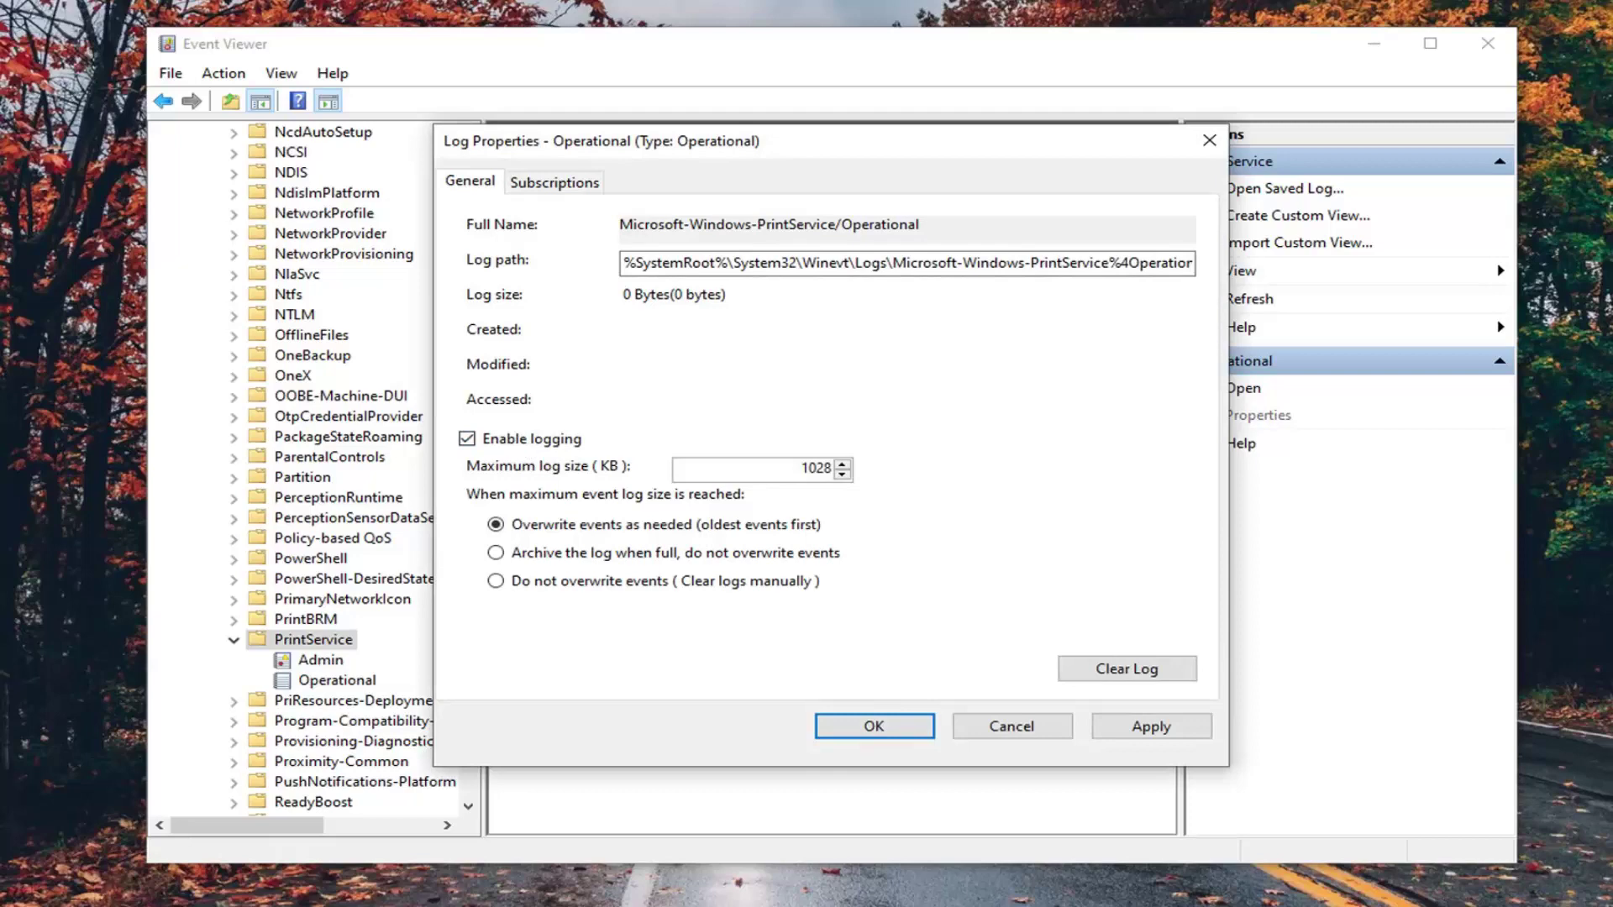
left_click(1151, 728)
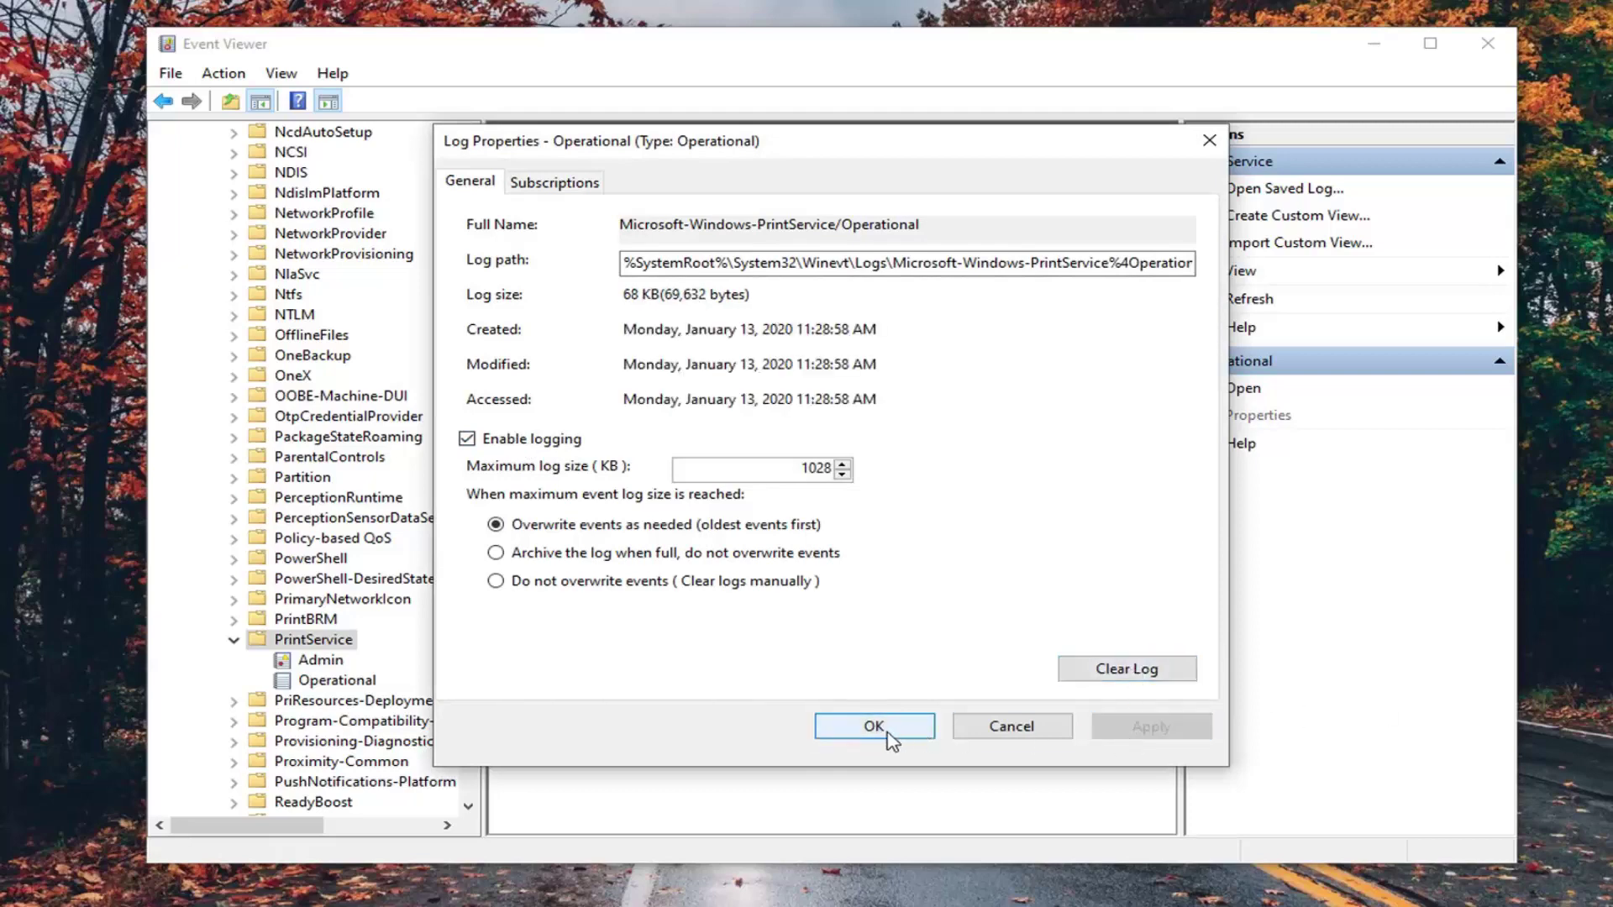
left_click(875, 727)
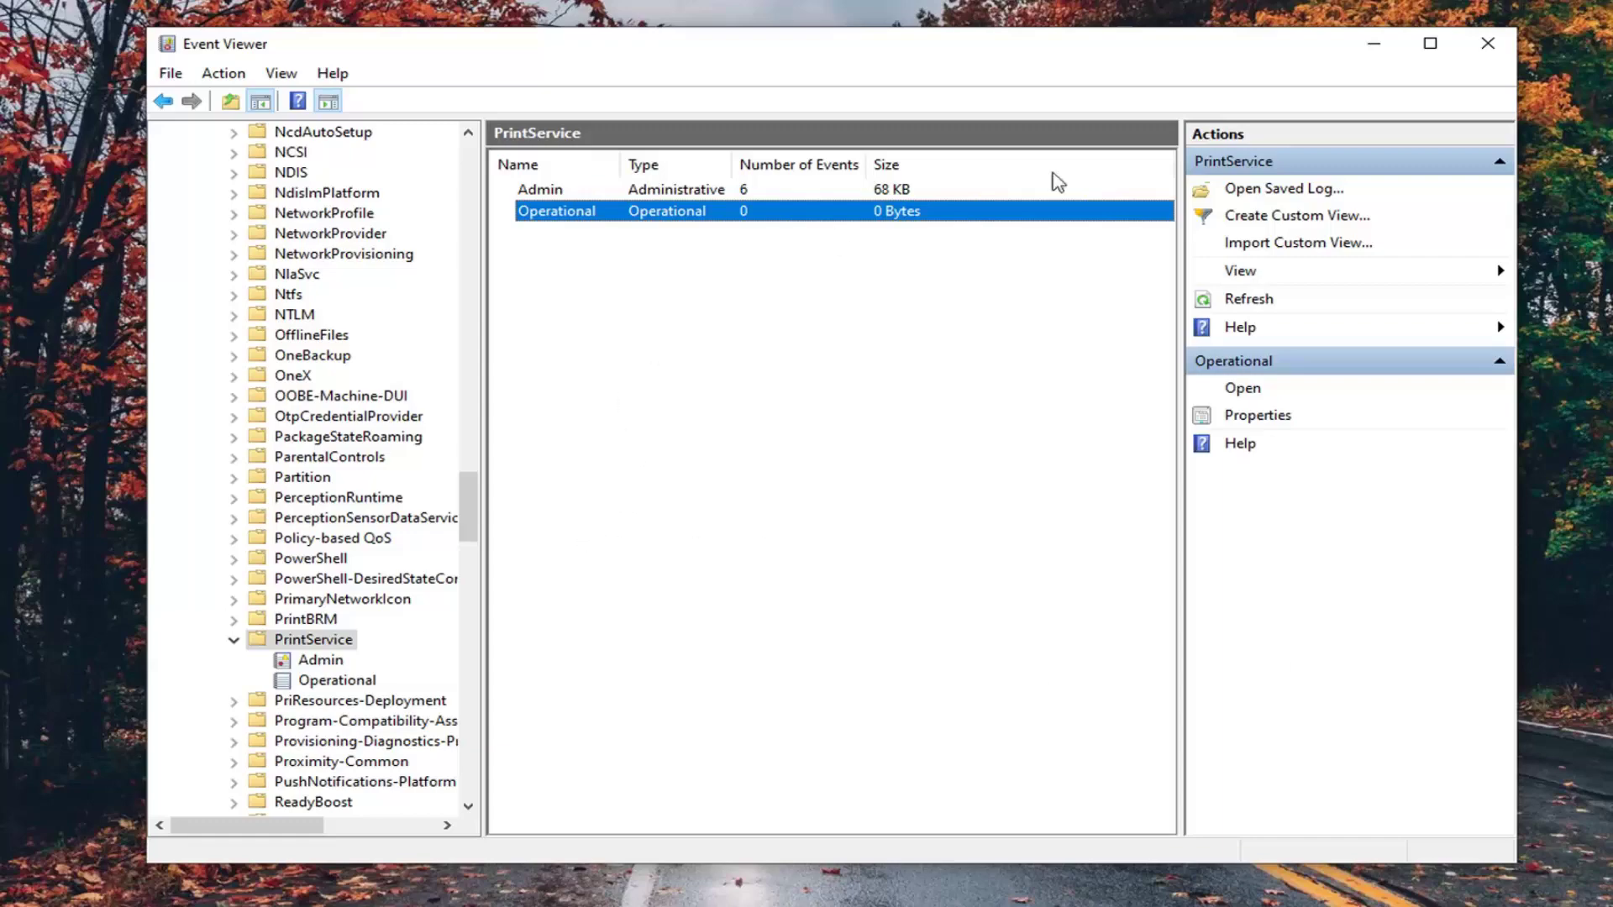
Close the Event Viewer window to return to the desktop.
left_click(1487, 44)
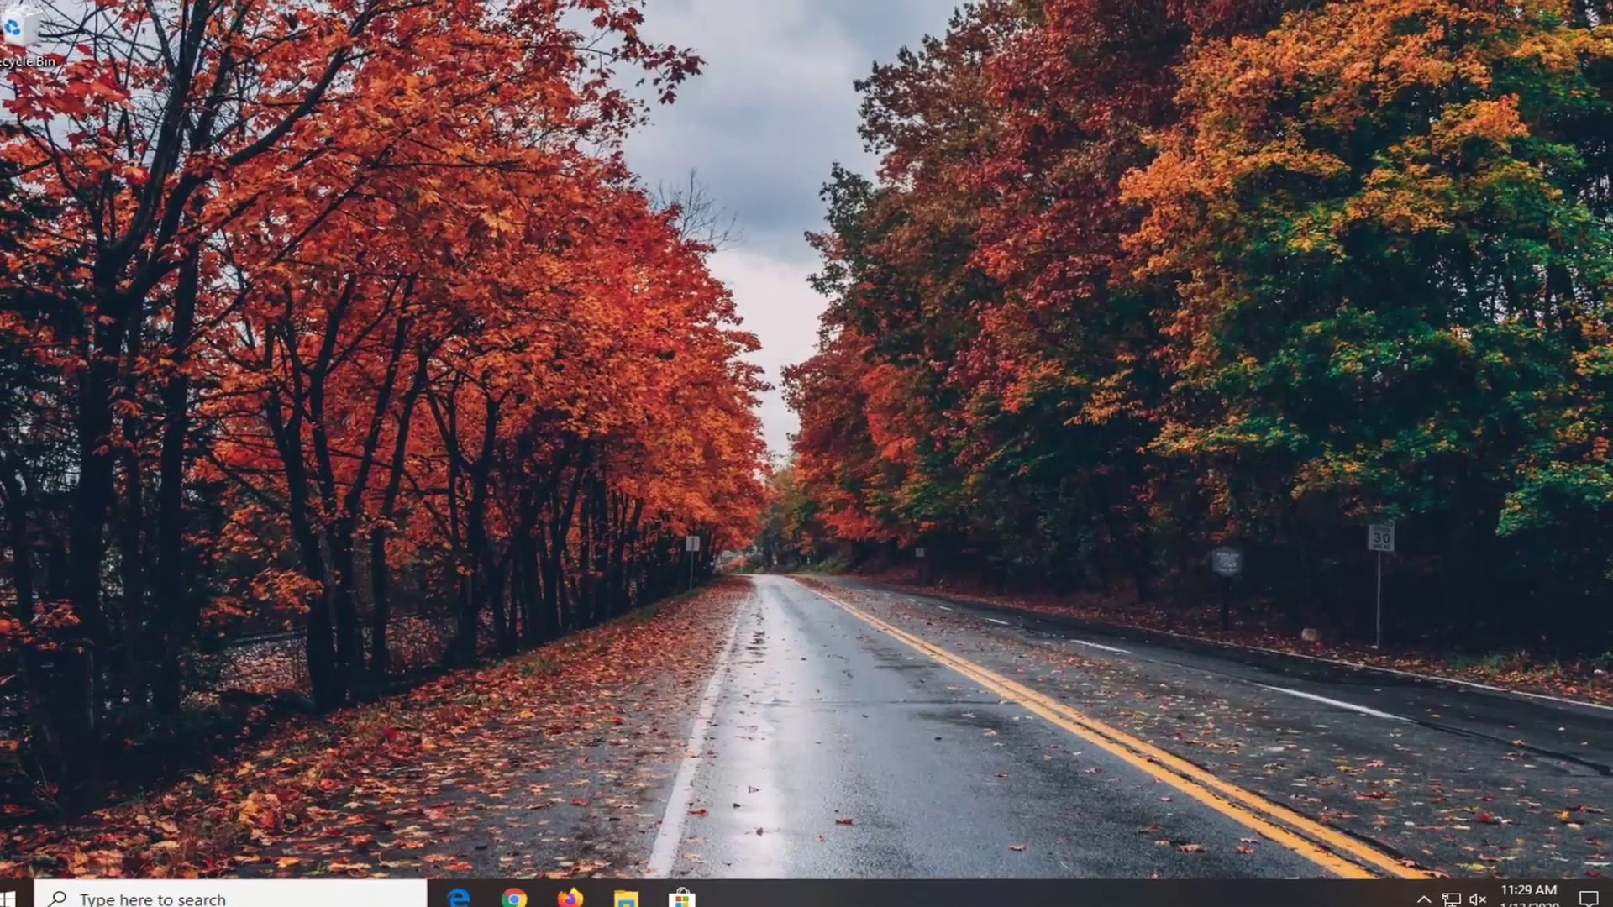